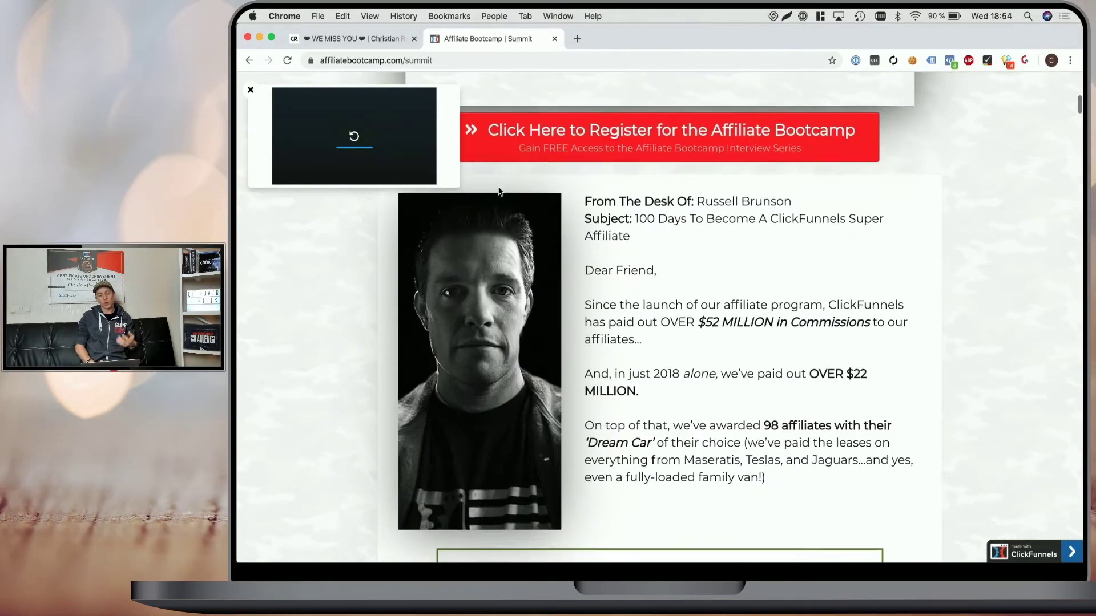
Open the red Register opt-in popup and submit it with a throwaway test email address.
scroll(499, 191, "up", 4)
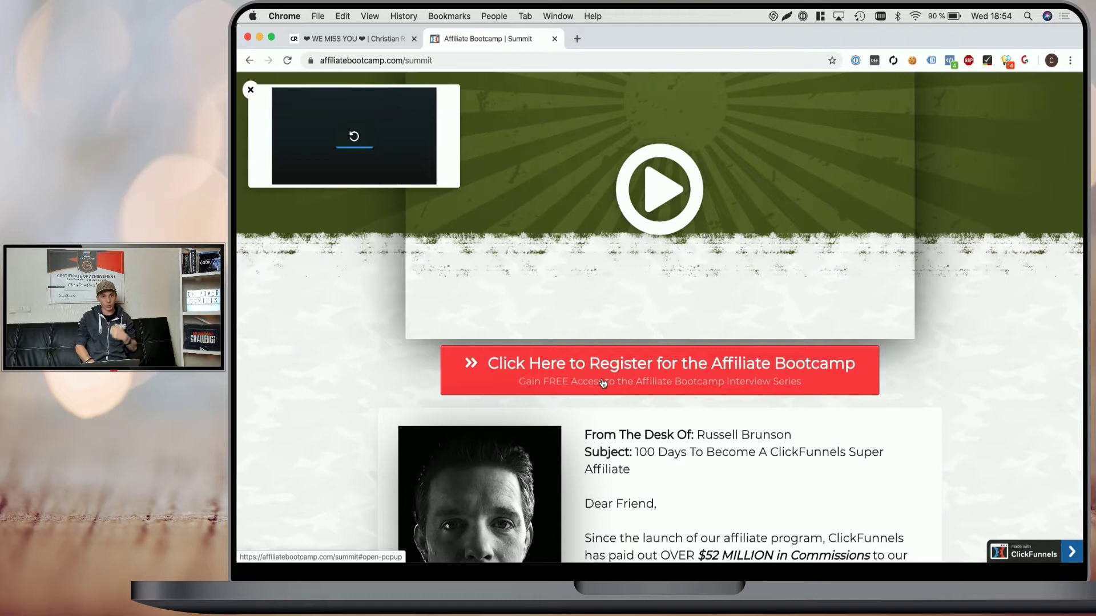
scroll(602, 383, "down", 5)
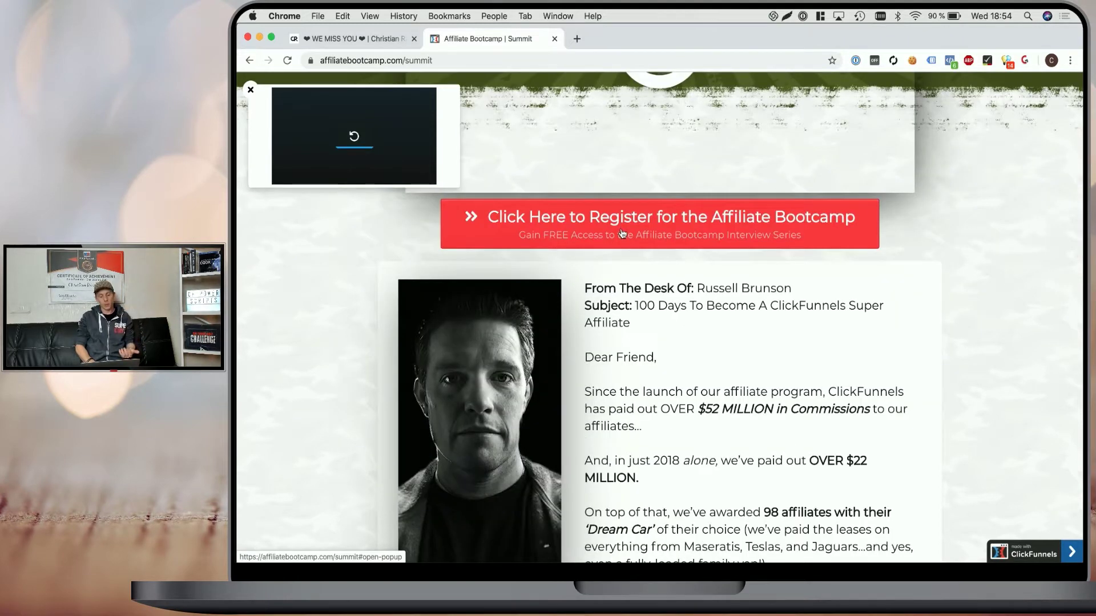
left_click(622, 233)
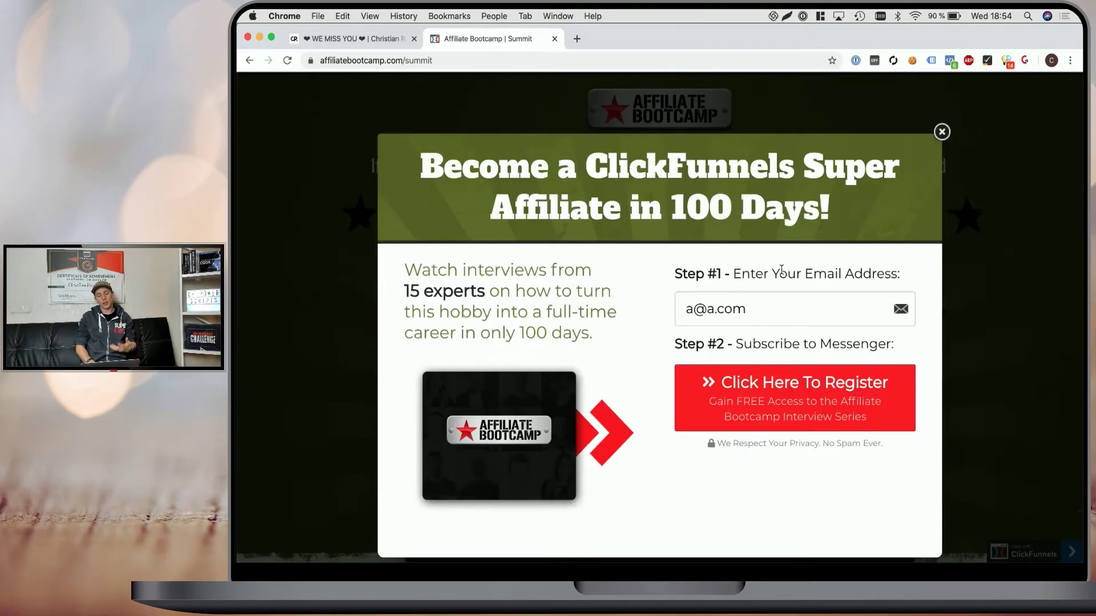
left_click(761, 311)
left_click(741, 265)
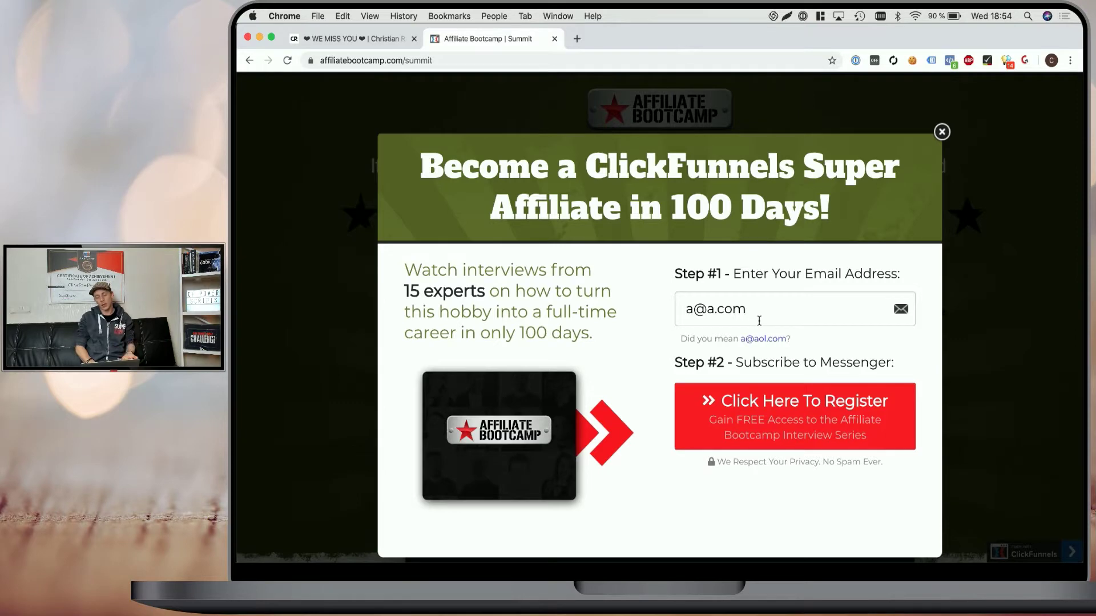
left_click(762, 410)
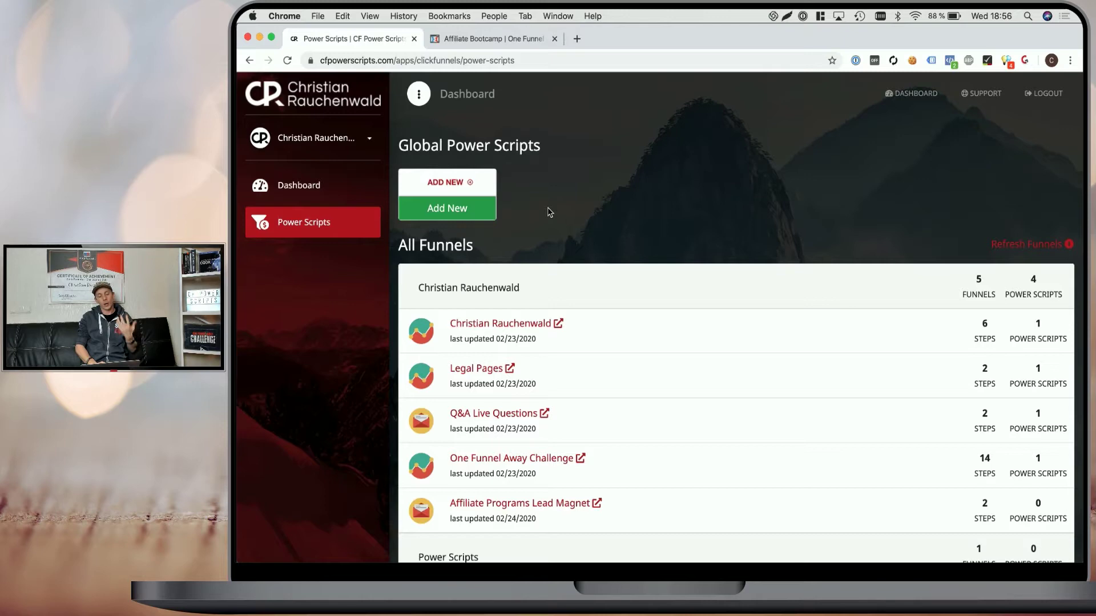
Add a new NeverBounce global power script and open NeverBounce's site to get an API key.
left_click(457, 213)
left_click(443, 358)
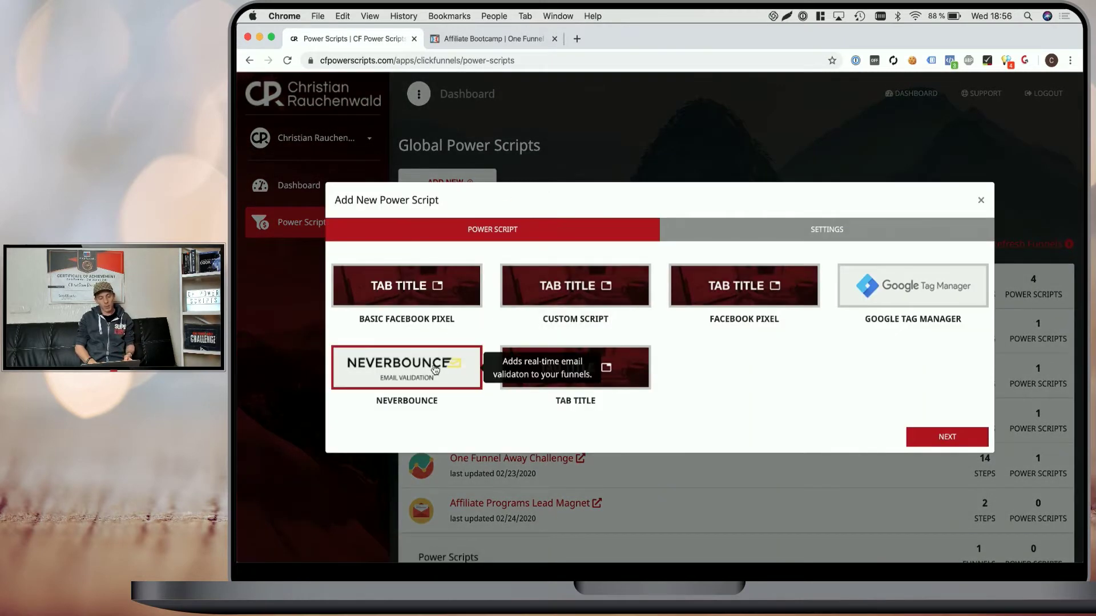
left_click(922, 436)
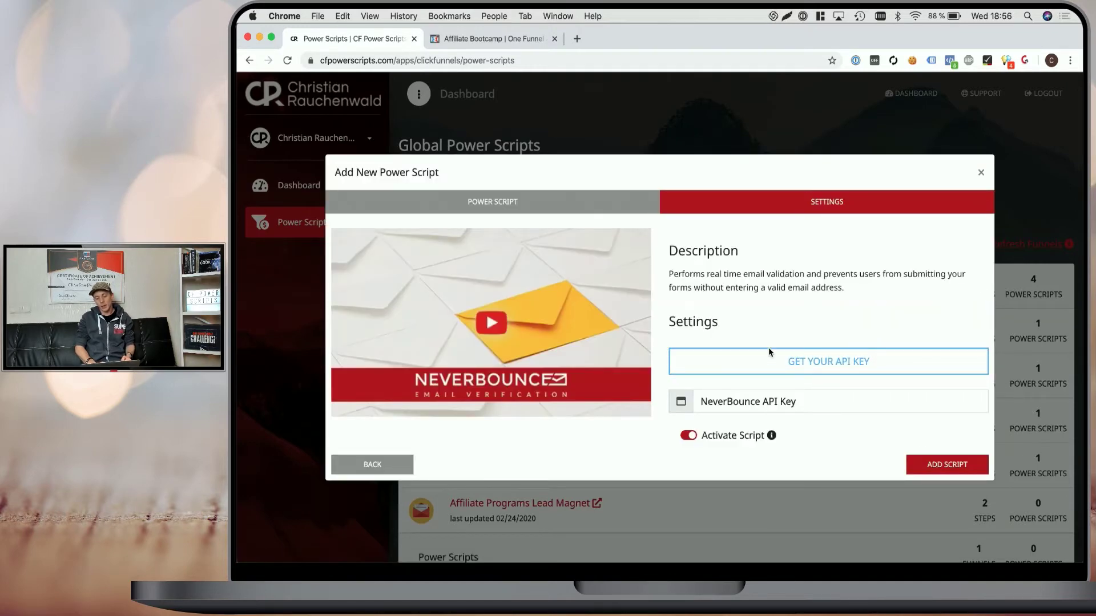
left_click(768, 366)
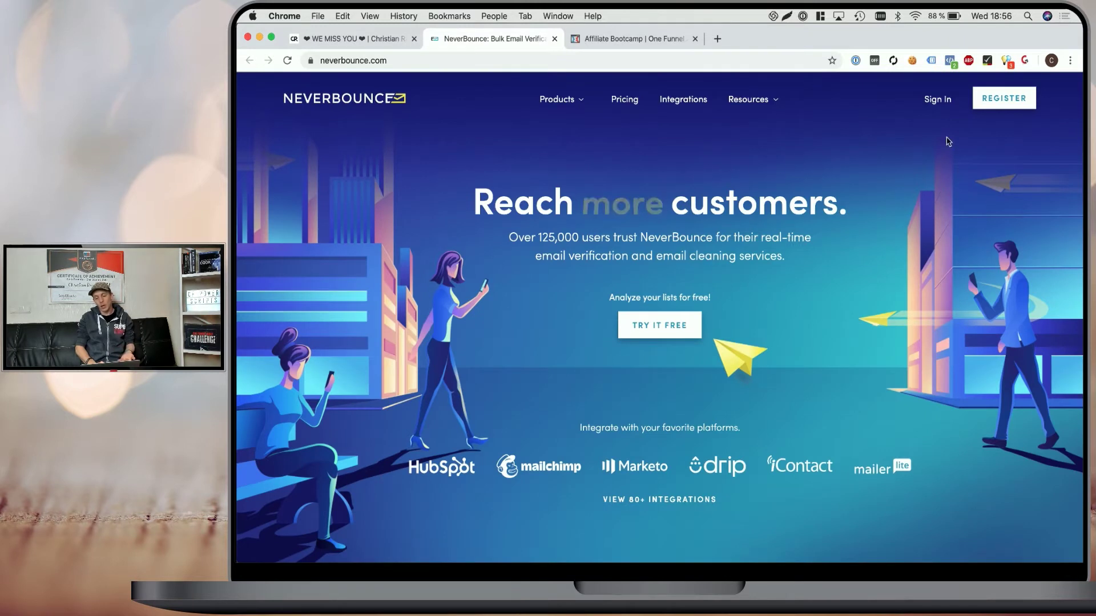
Register and sign in to NeverBounce to reach its Clean dashboard.
left_click(999, 107)
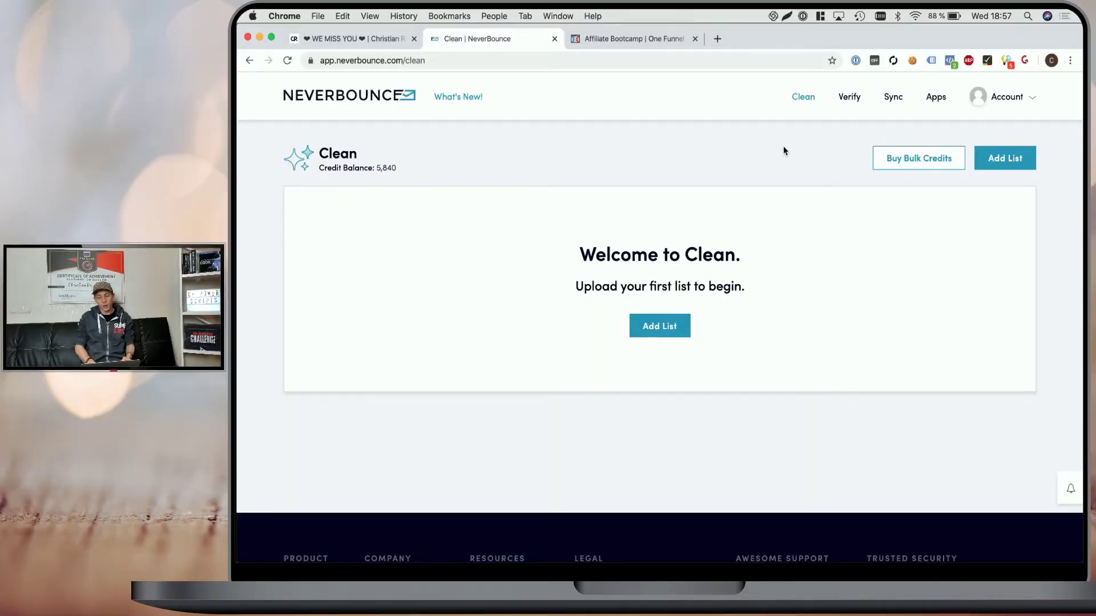
Set up a new Javascript Widget app named 'CF Power Scripts' with authorized domain app.clickfunnels.com.
left_click(934, 98)
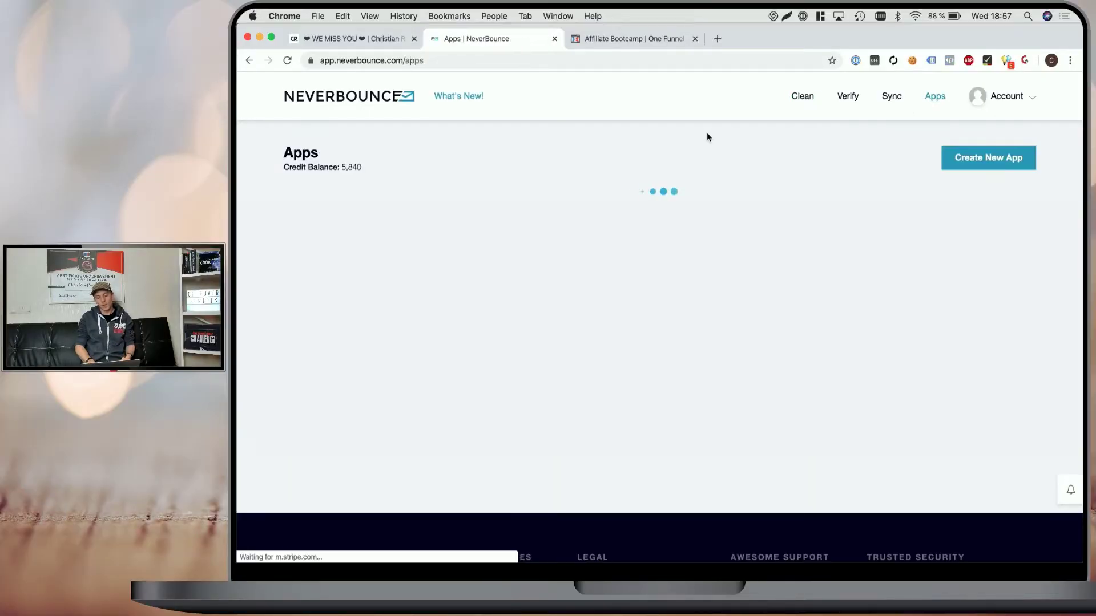
left_click(987, 157)
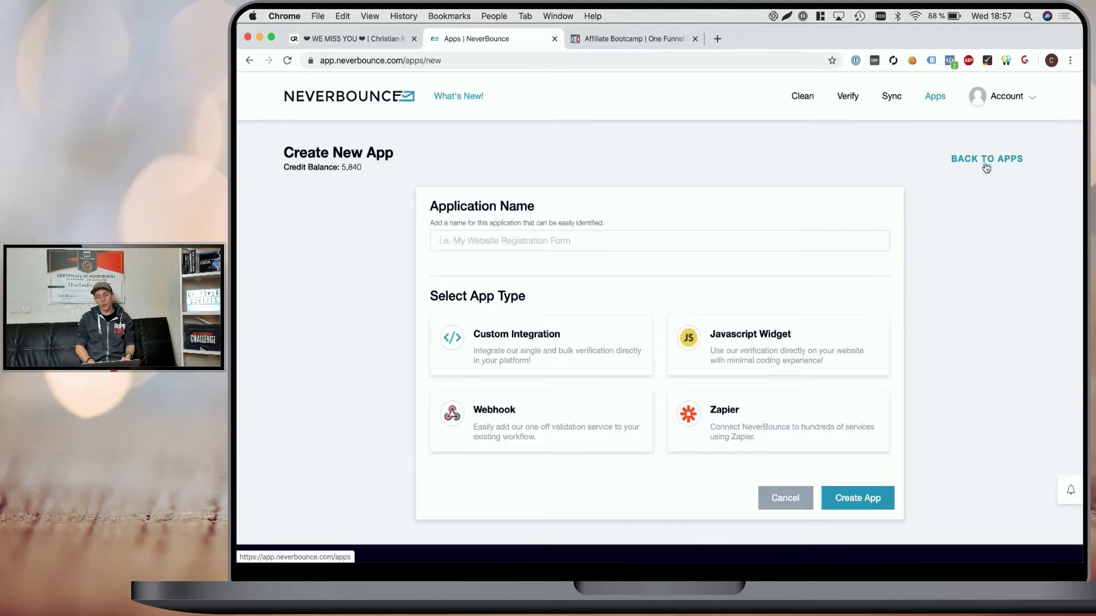
left_click(578, 240)
type("CF Power Scripts")
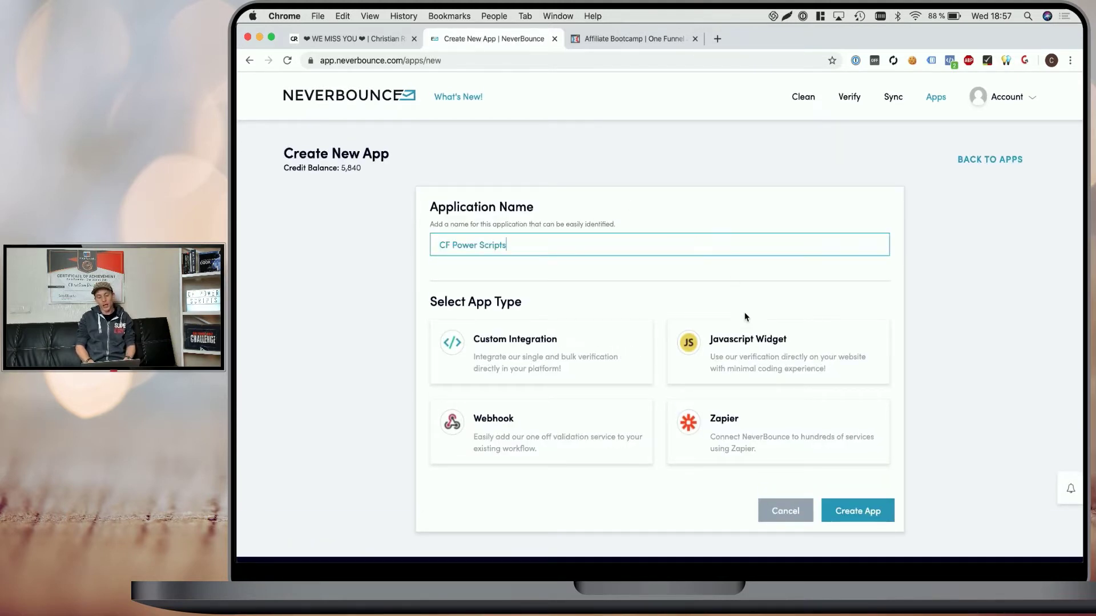
left_click(717, 354)
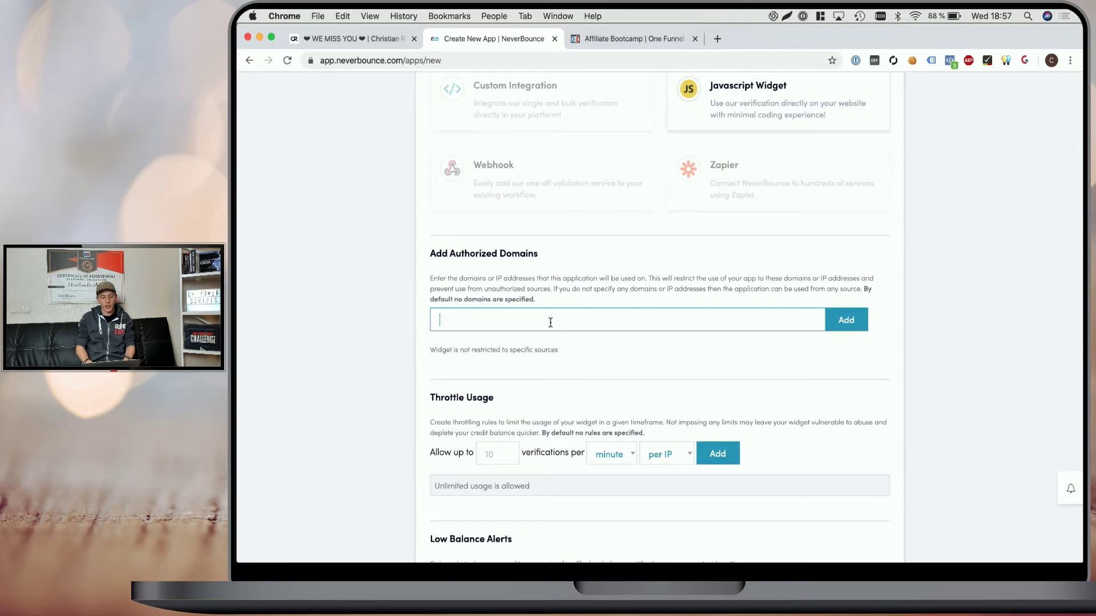
type("app.clickfunnels.com")
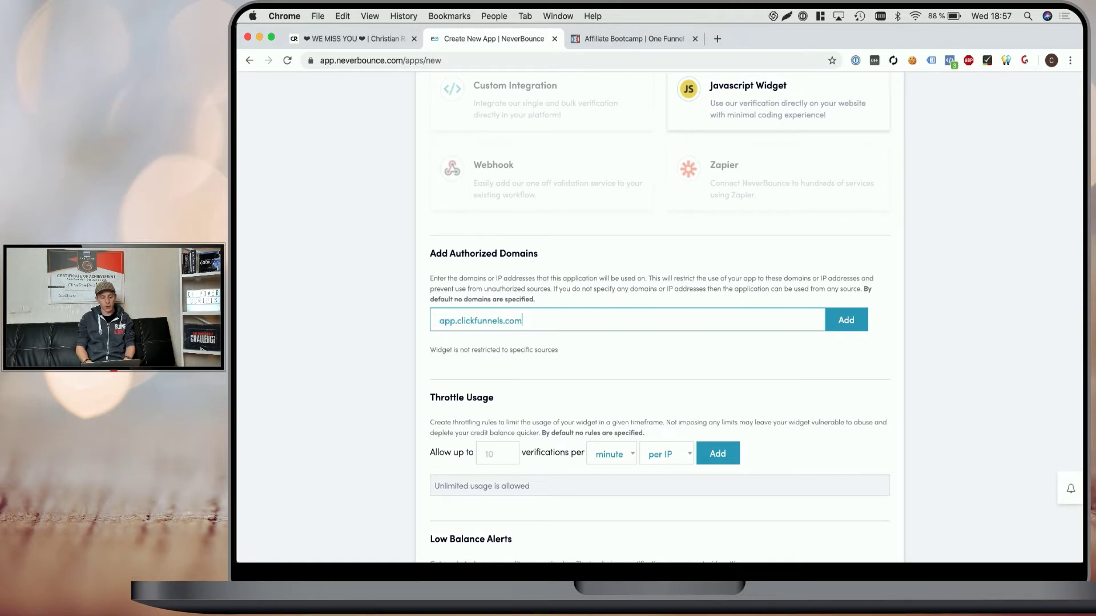
key("Return")
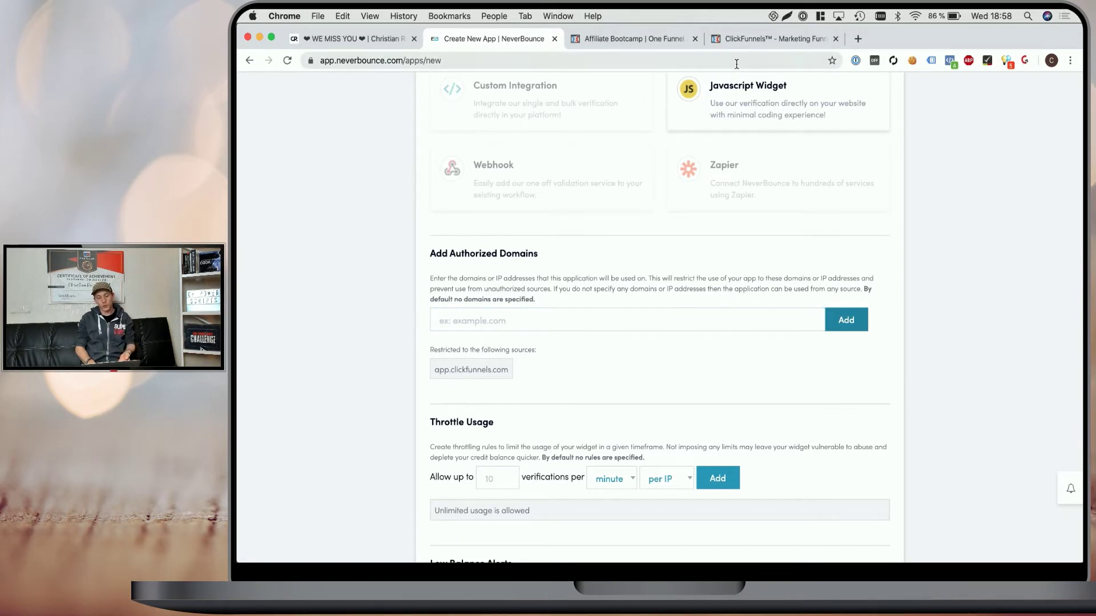
Open the Power Scripts funnel's Email Optin step and select the subdomain in its page address.
left_click(742, 40)
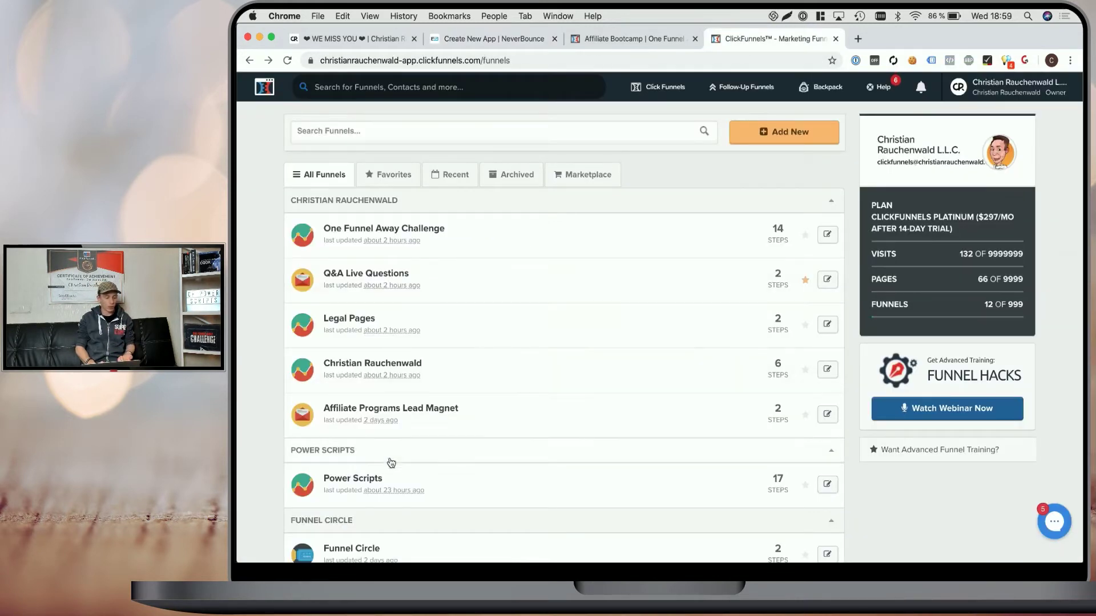
left_click(349, 482)
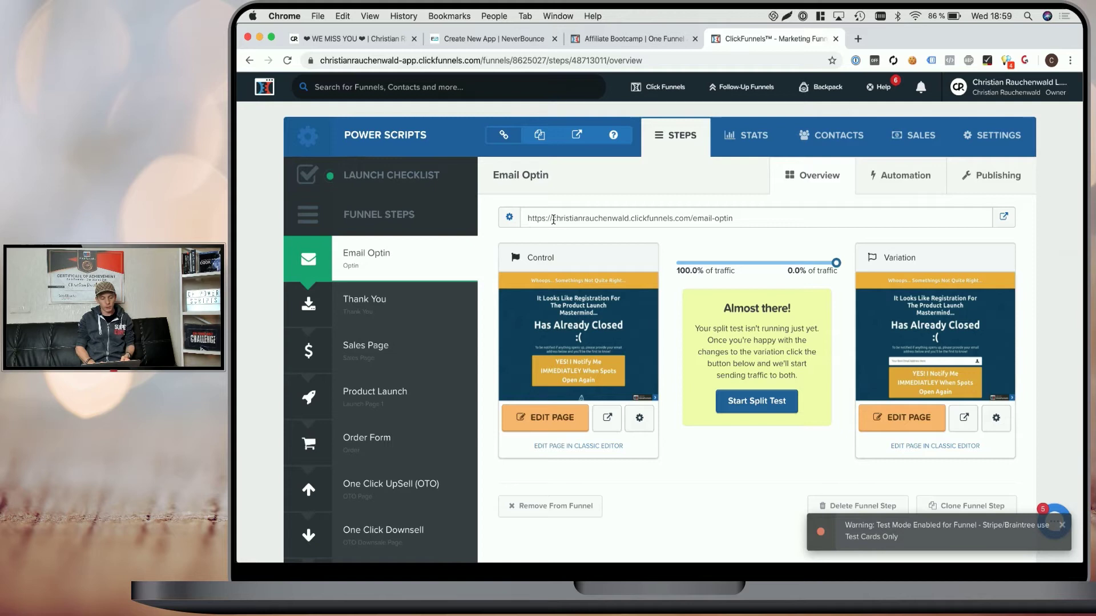
left_click_drag(553, 219, 687, 218)
key("super+c")
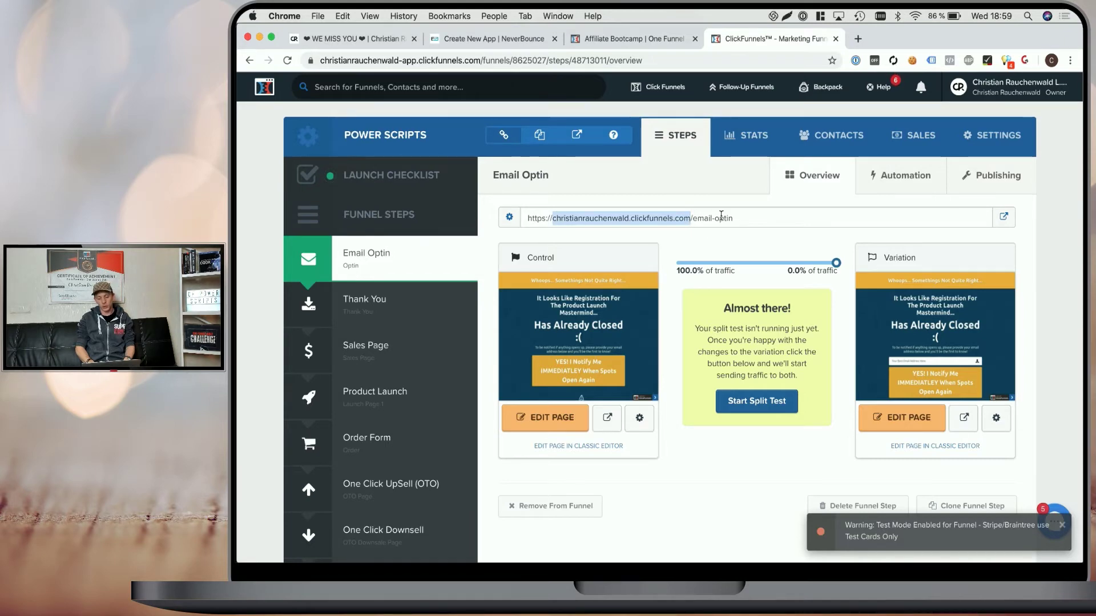
Paste the copied ClickFunnels subdomain and add it as an authorized domain for the app.
left_click(522, 40)
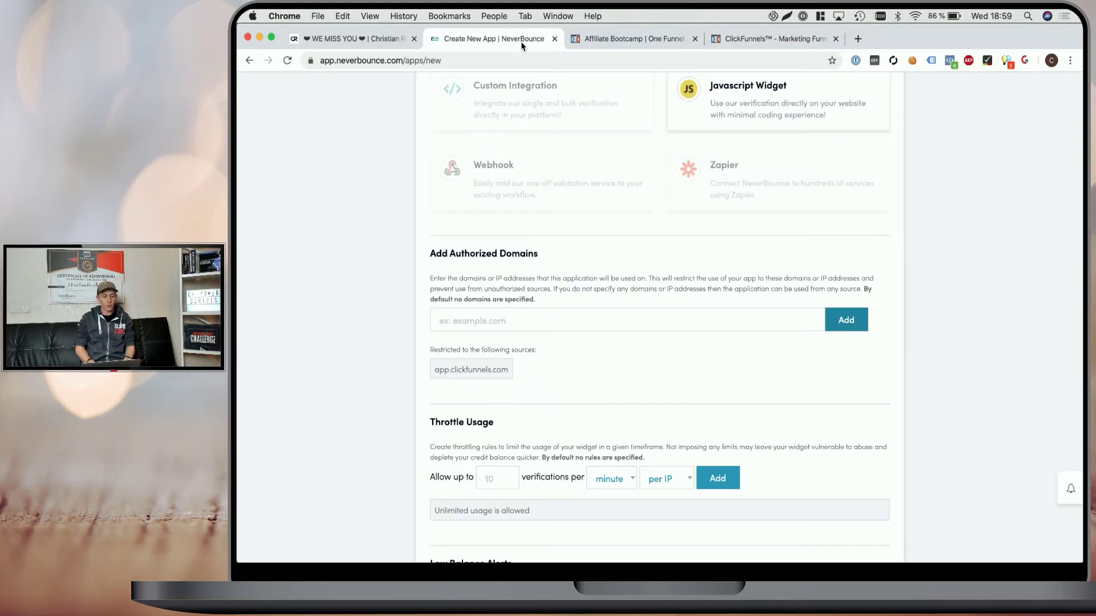
left_click(511, 321)
key("super+v")
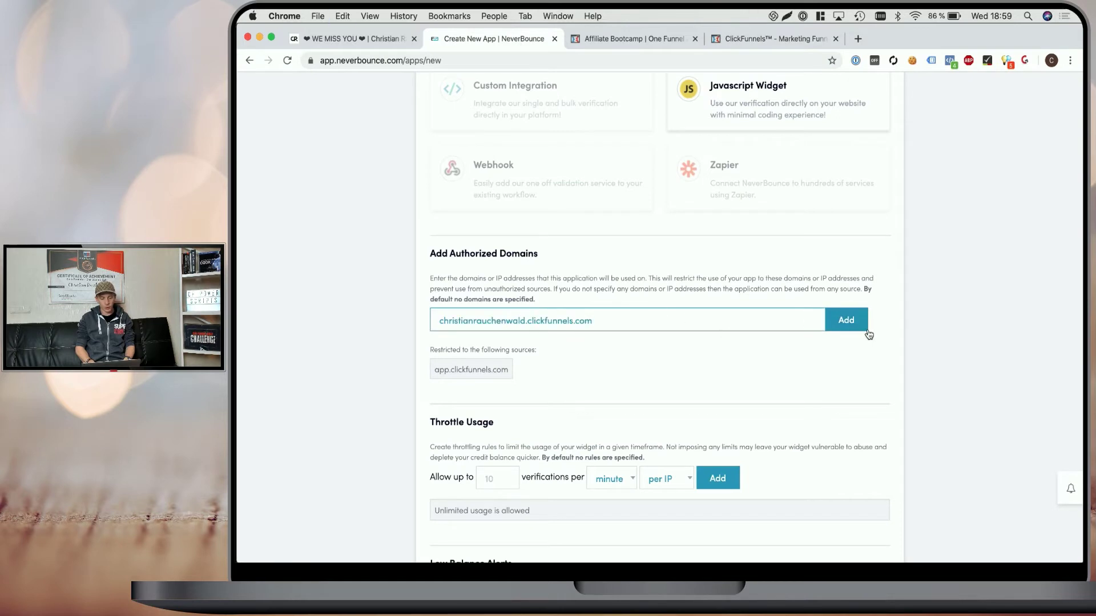
left_click(855, 328)
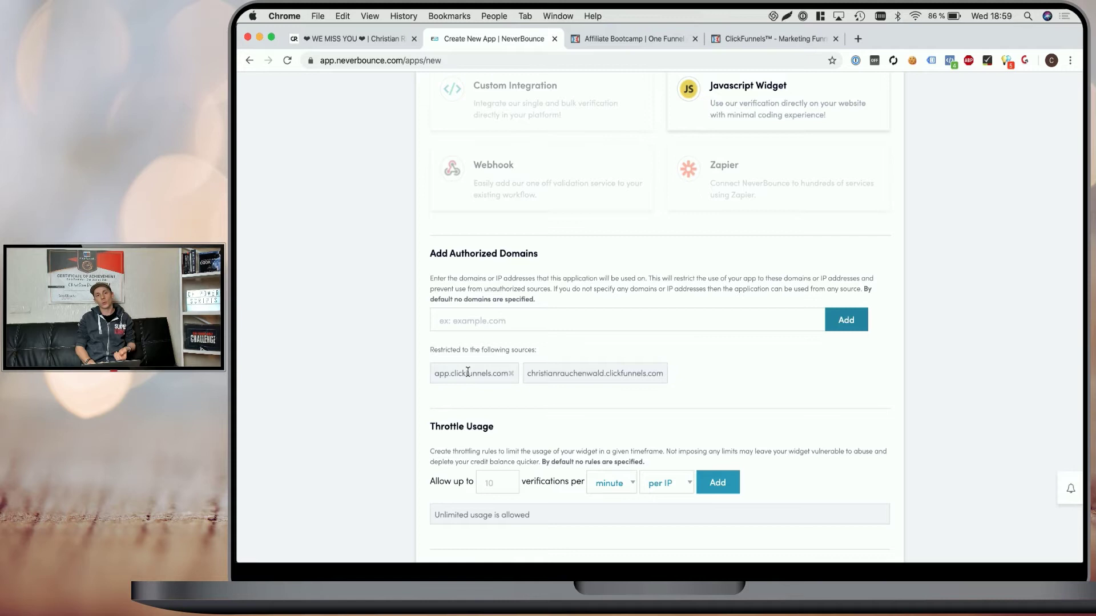
Add a throttle rule limiting verifications to 10 per minute per IP.
scroll(468, 371, "down", 3)
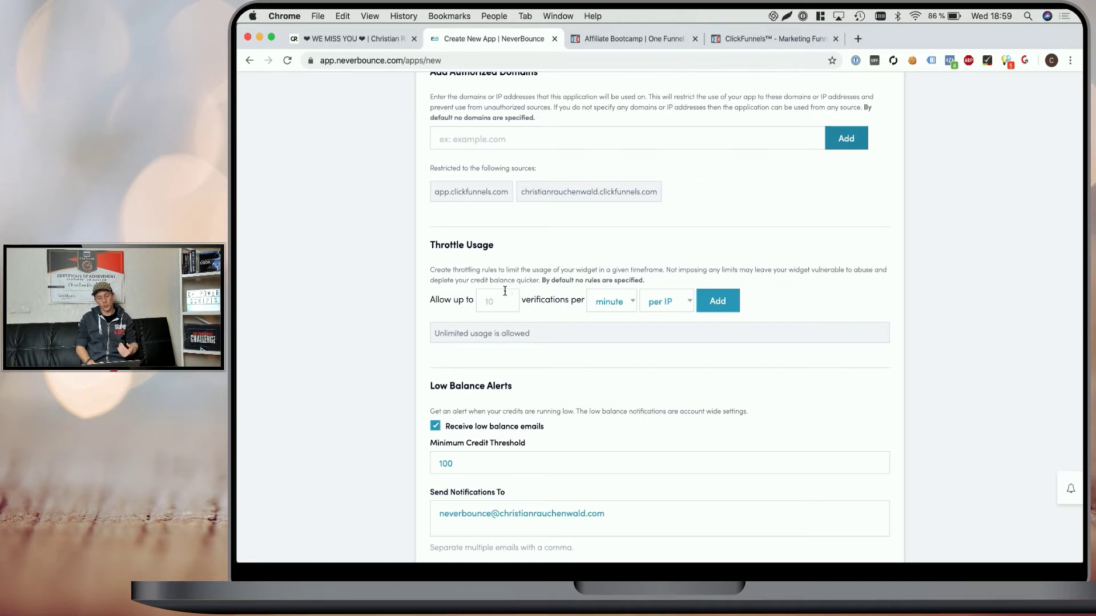
left_click(502, 294)
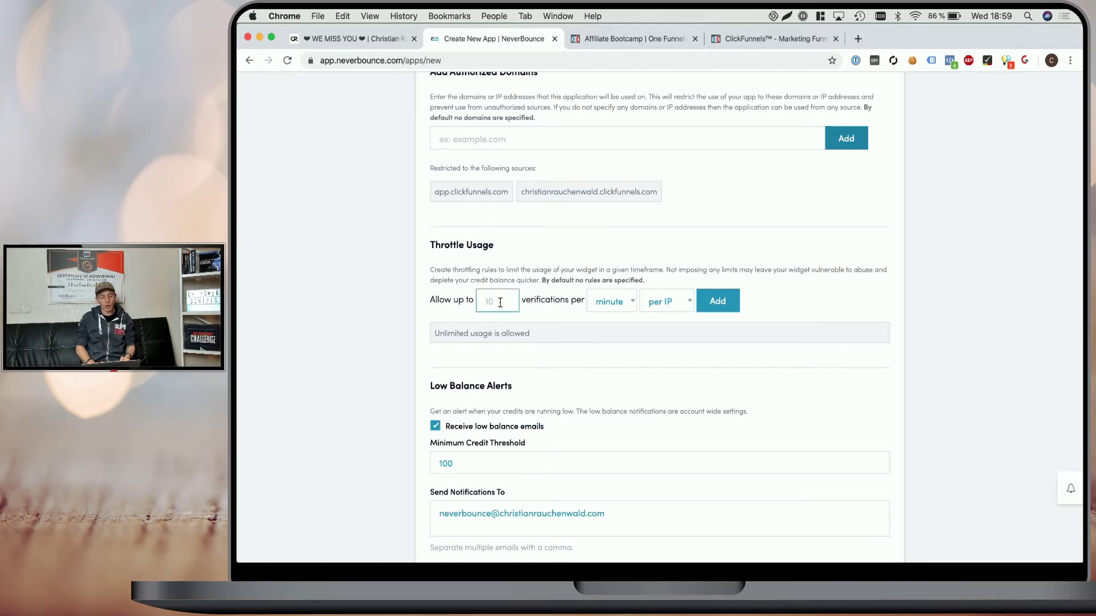
left_click(500, 303)
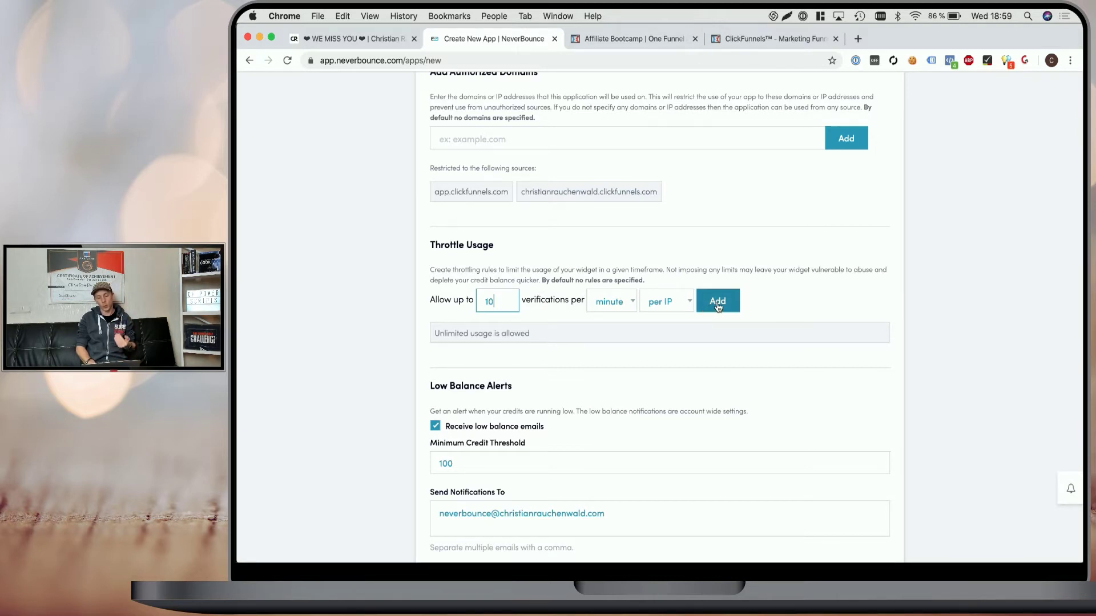
left_click(717, 301)
Select the 100 minimum credit threshold value and create the NeverBounce app.
scroll(672, 226, "down", 2)
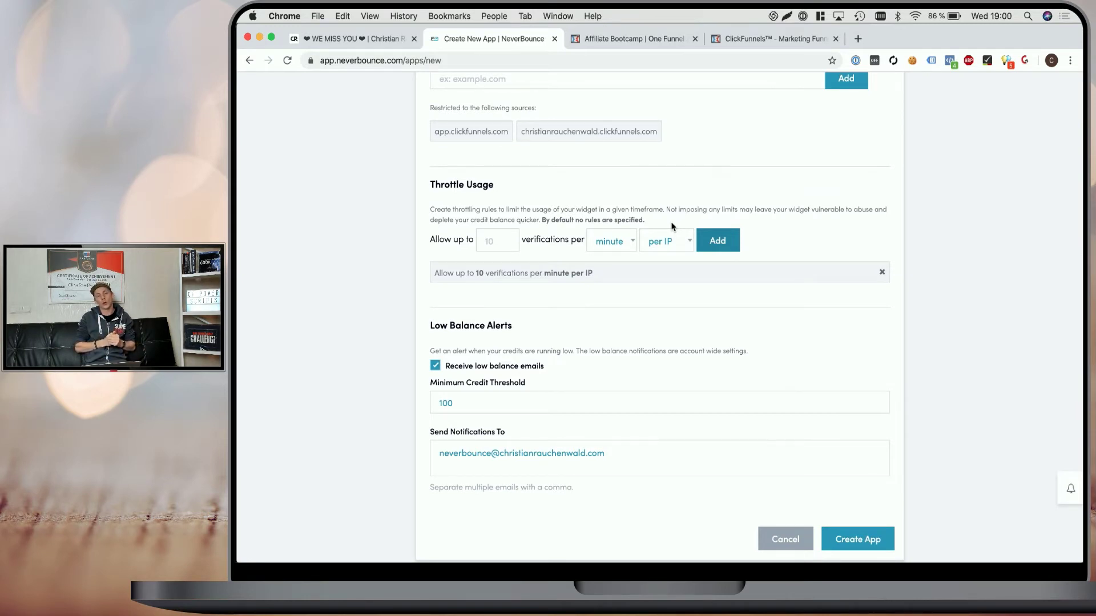
scroll(561, 297, "down", 2)
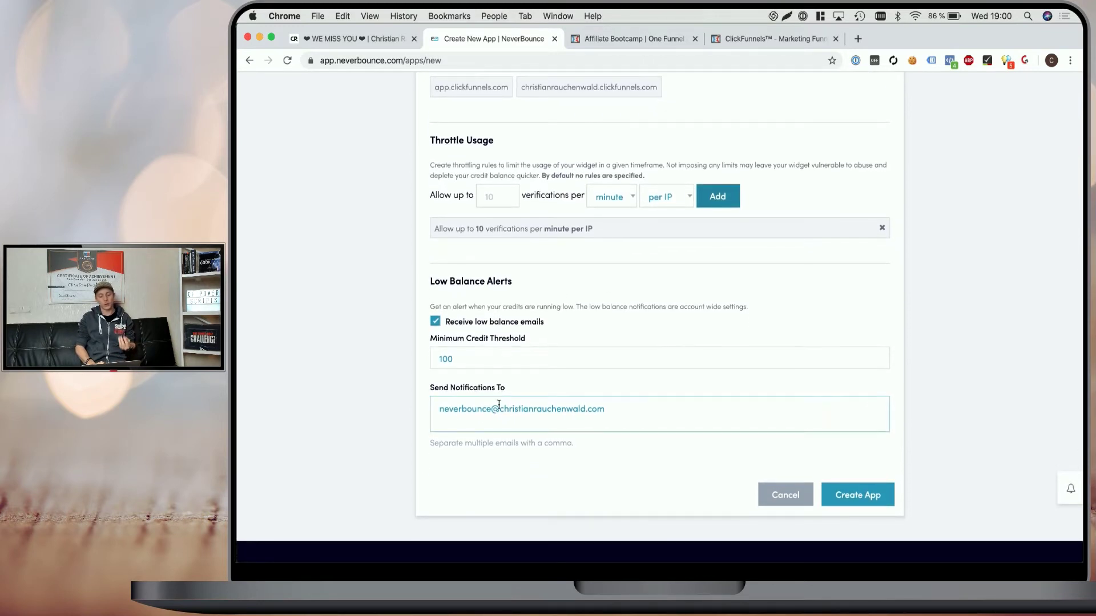
left_click(493, 360)
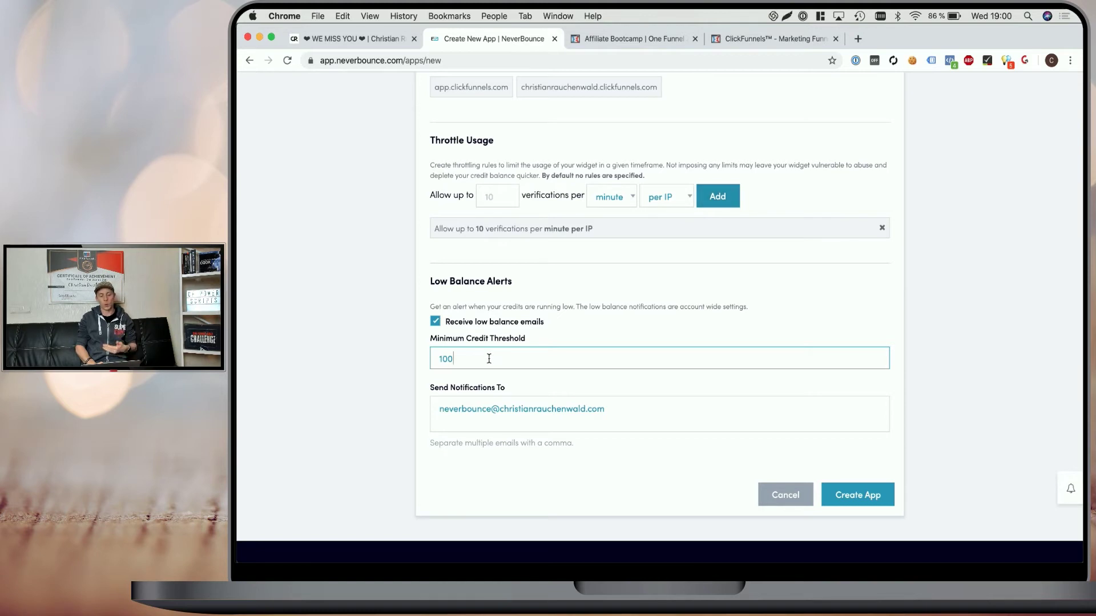
left_click_drag(487, 358, 417, 358)
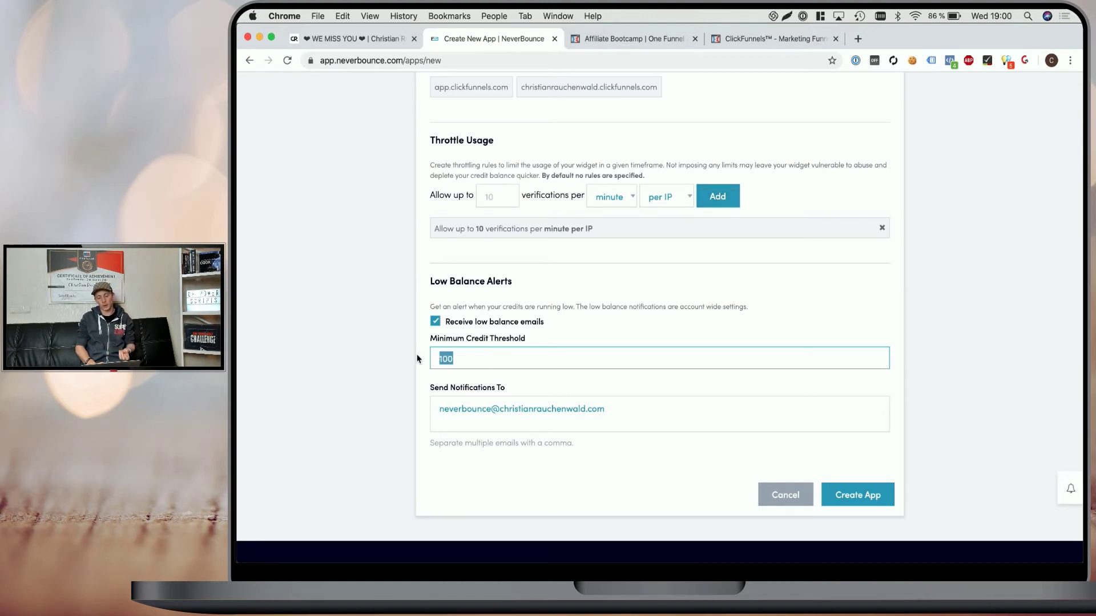
left_click(857, 495)
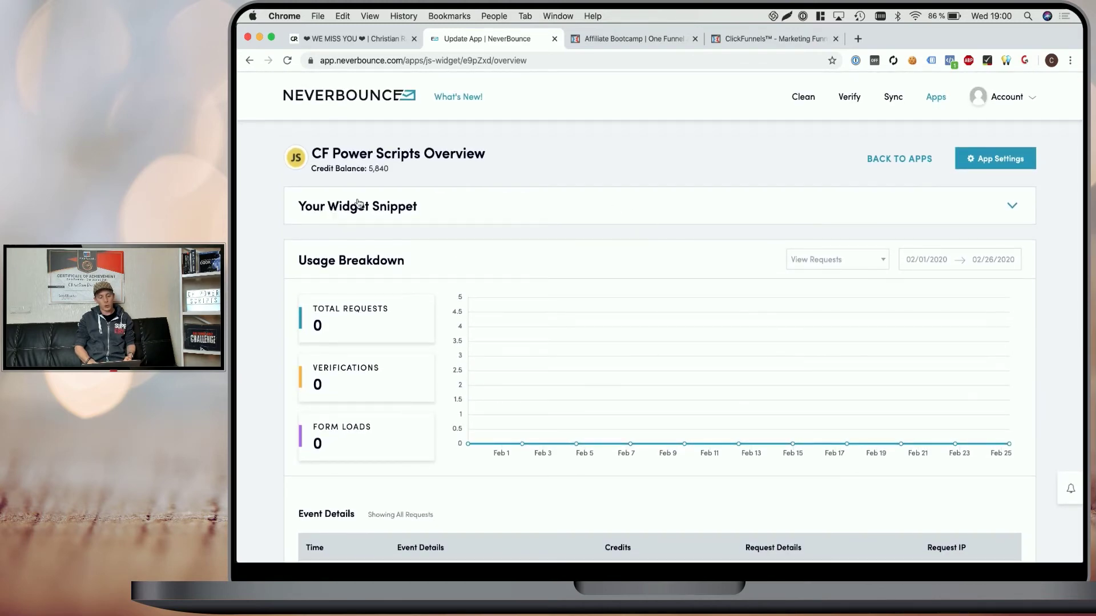
Expand the widget snippet and copy the CF Power Scripts app's apiKey value.
left_click(902, 206)
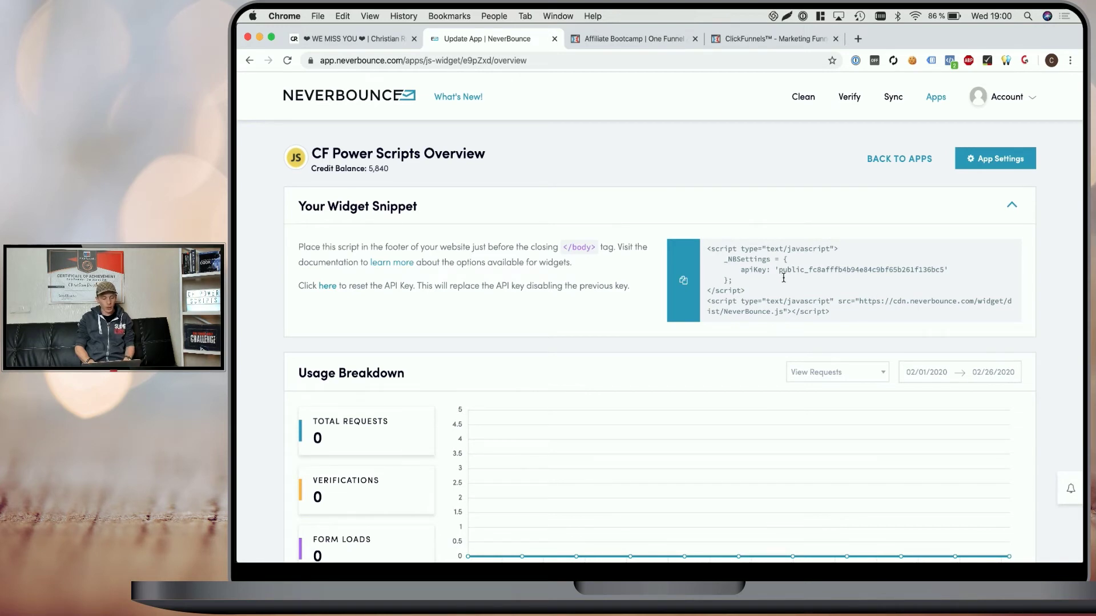
left_click_drag(778, 271, 945, 265)
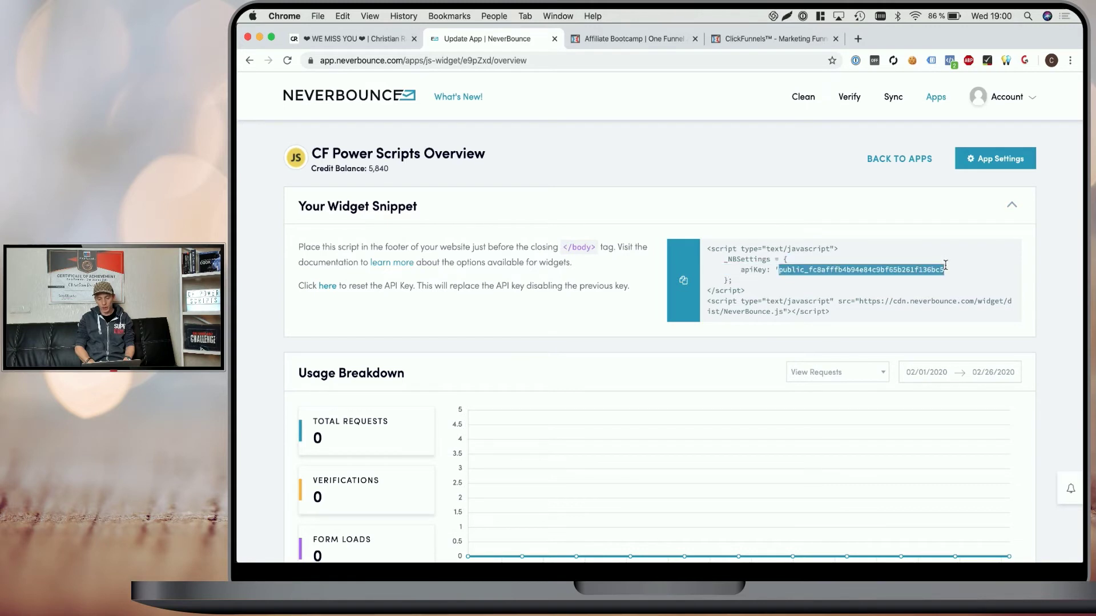
key("super+c")
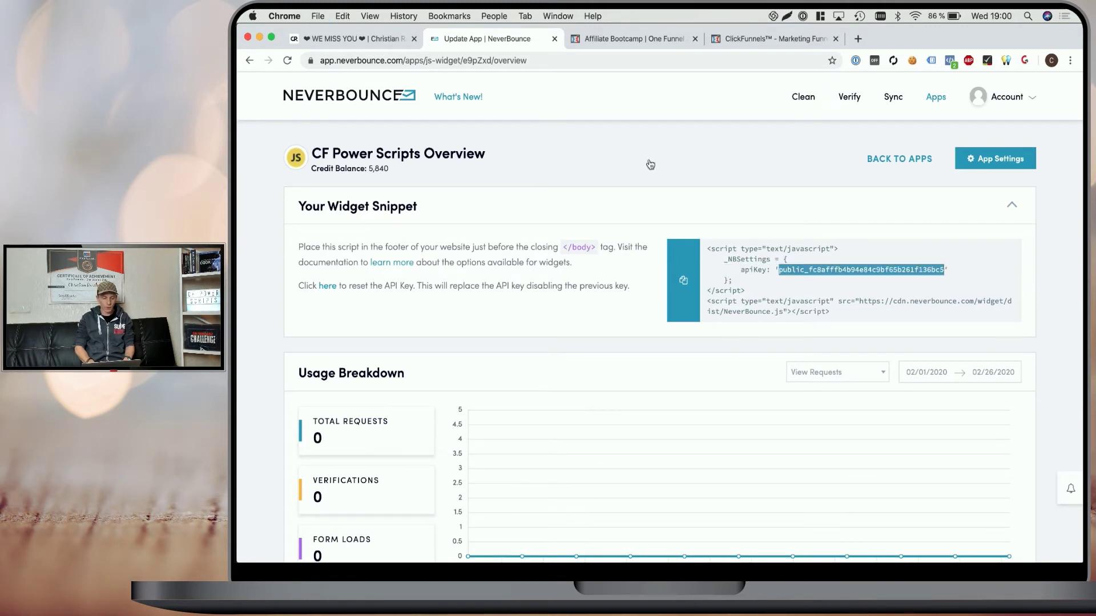
Paste the API key into the NeverBounce script, save it, and return to the Email Optin step.
left_click(354, 39)
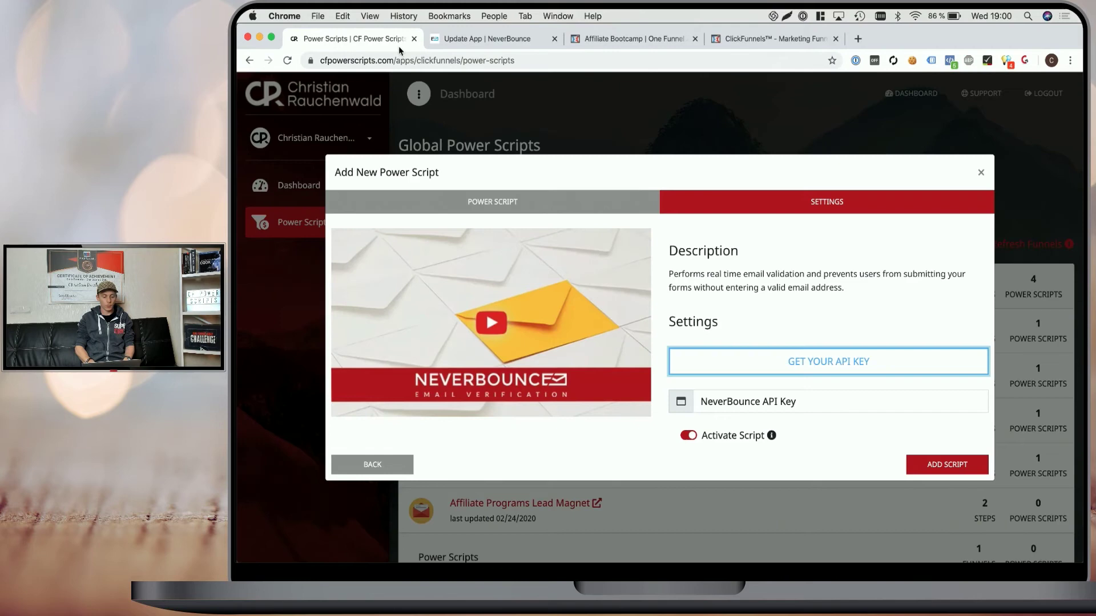
left_click(767, 397)
key("super+v")
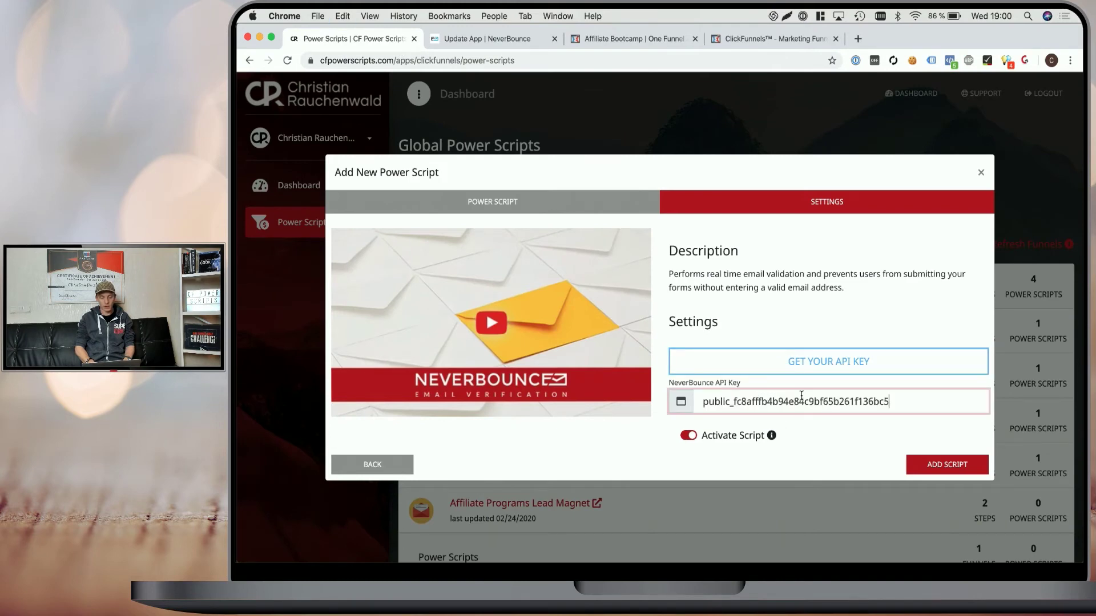
left_click(945, 468)
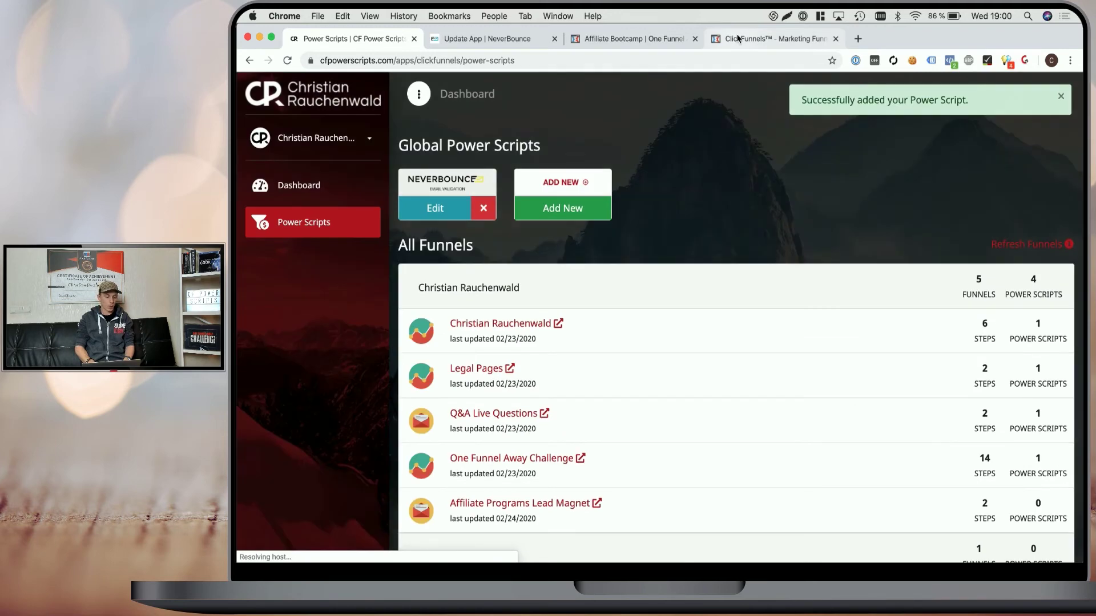
left_click(737, 38)
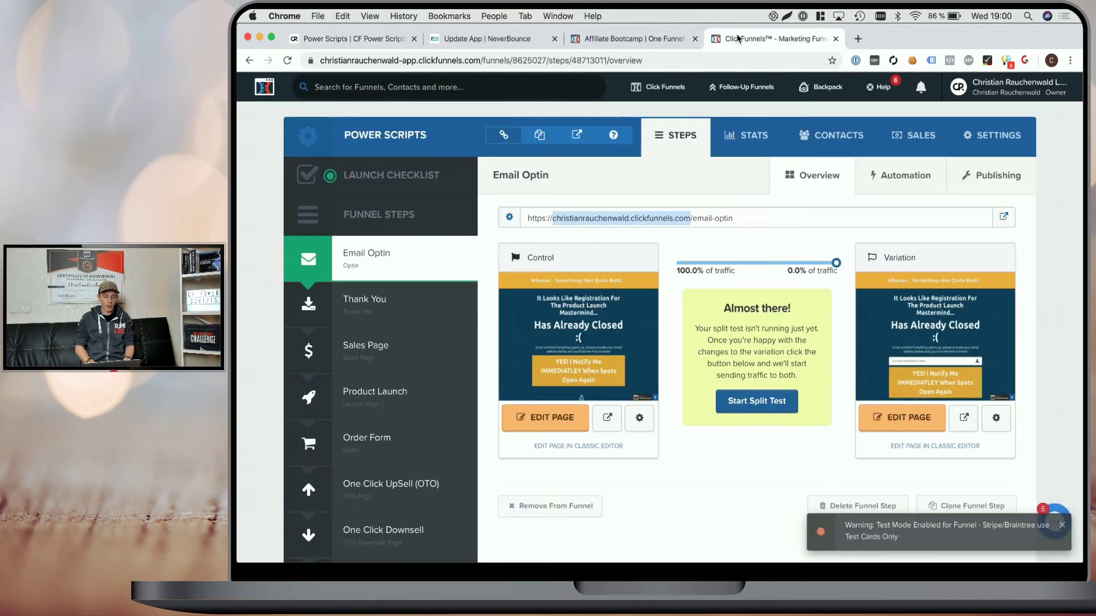
Preview the Control opt-in page and try submitting the popup with a fake email.
left_click(608, 420)
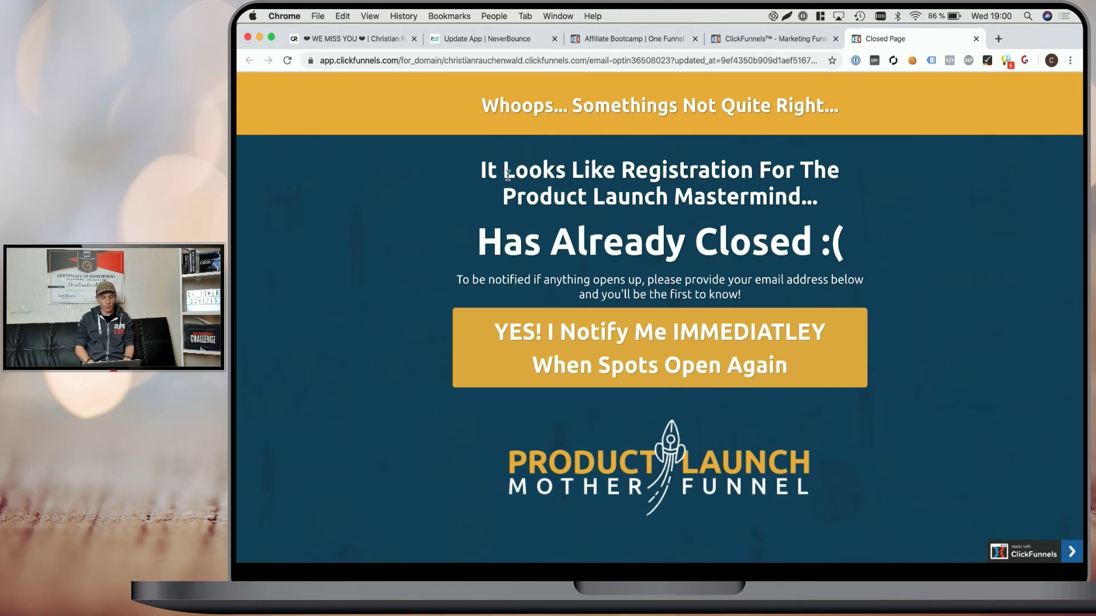
left_click(641, 351)
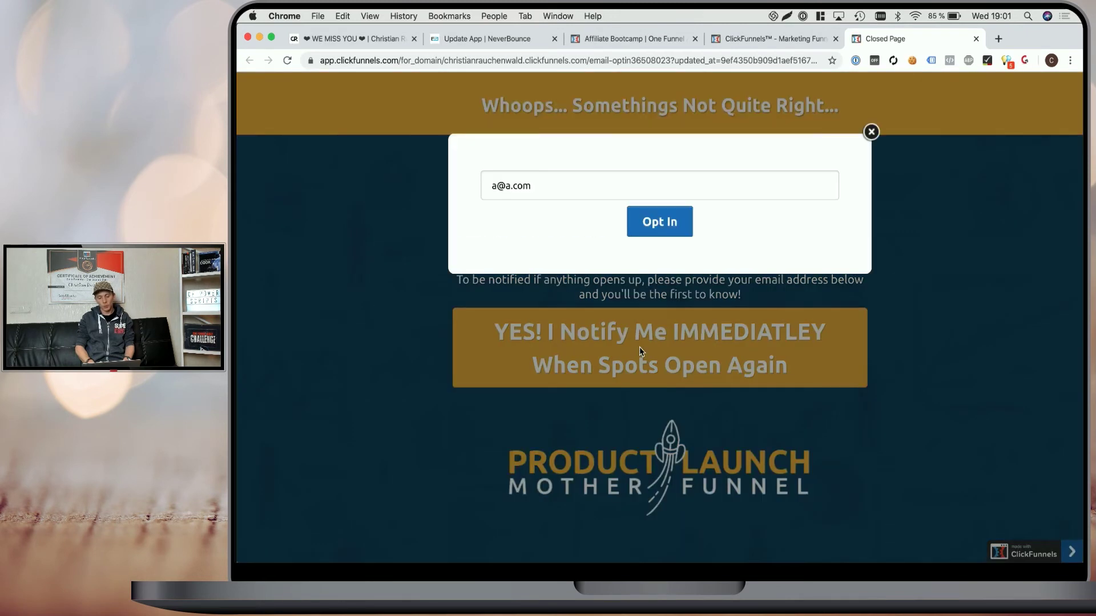
left_click(556, 189)
left_click(526, 160)
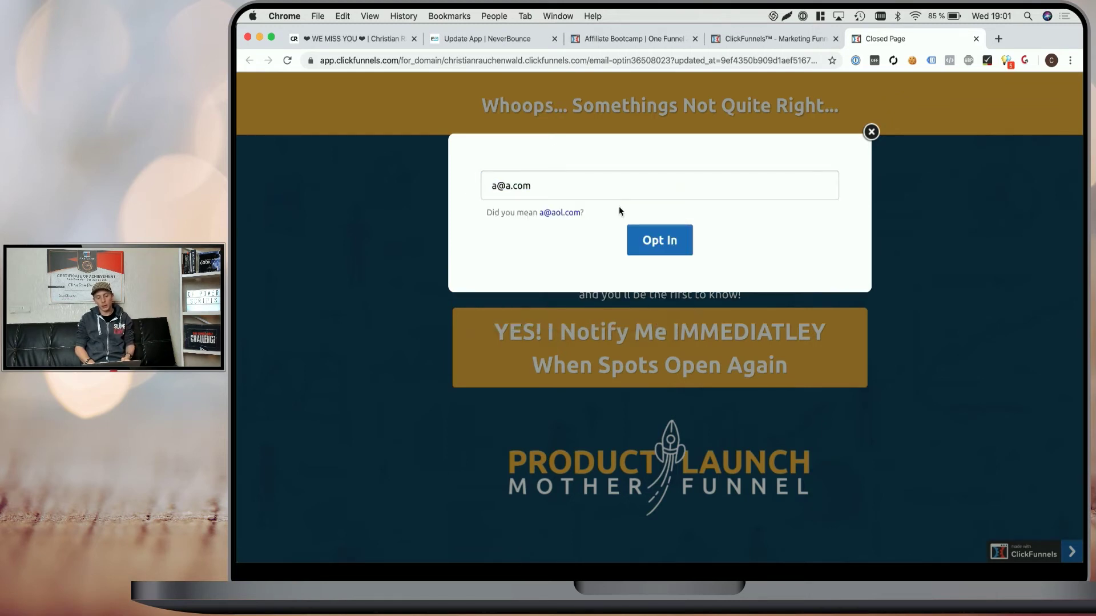
left_click(656, 245)
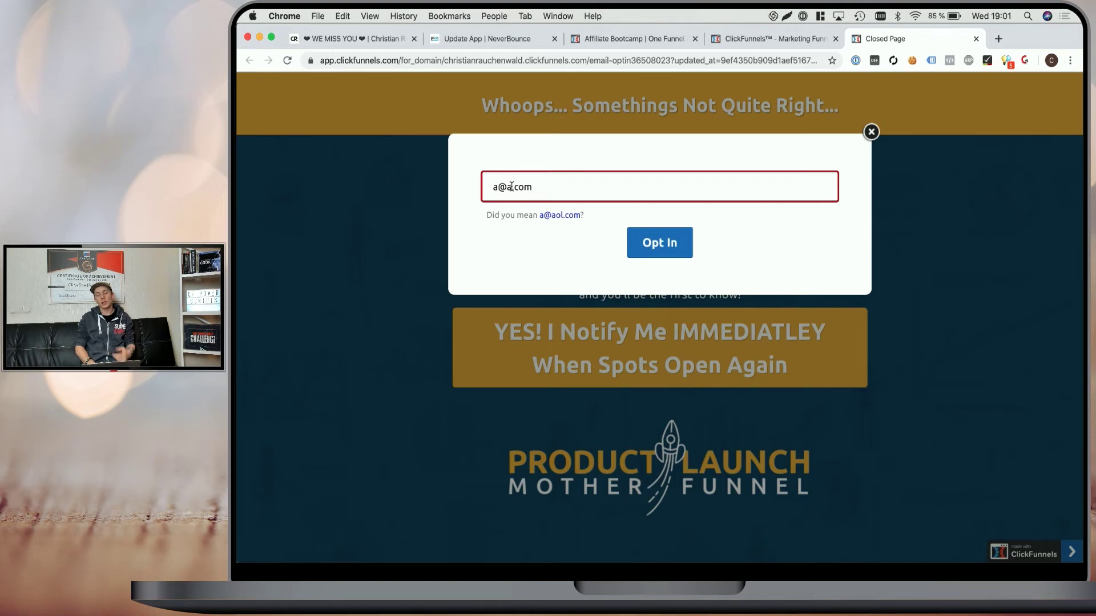
Replace the fake address with the suggested valid test email address.
left_click_drag(532, 189, 494, 188)
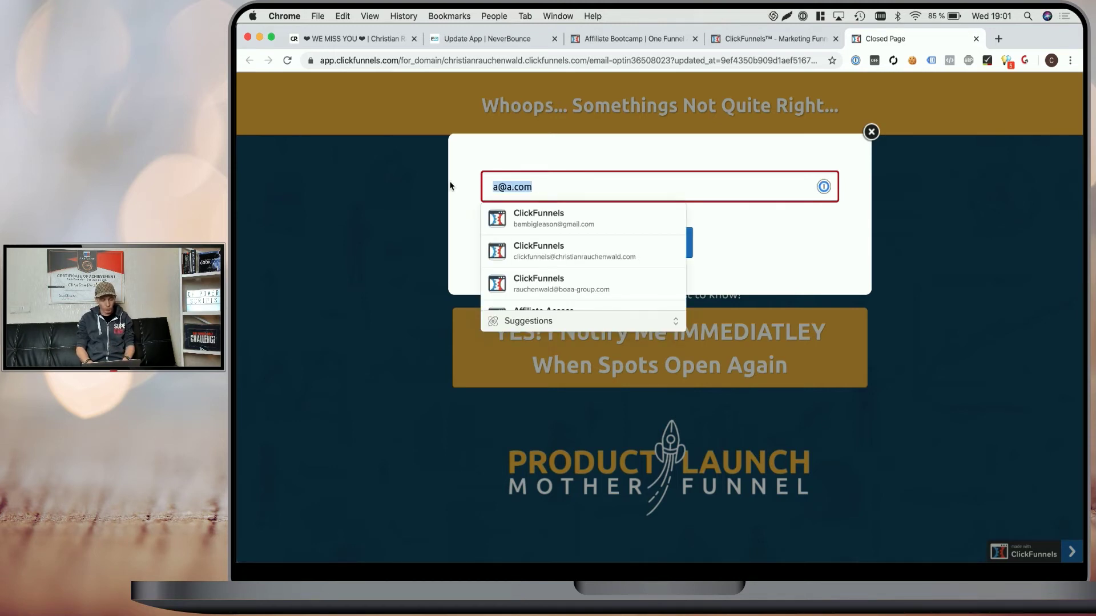
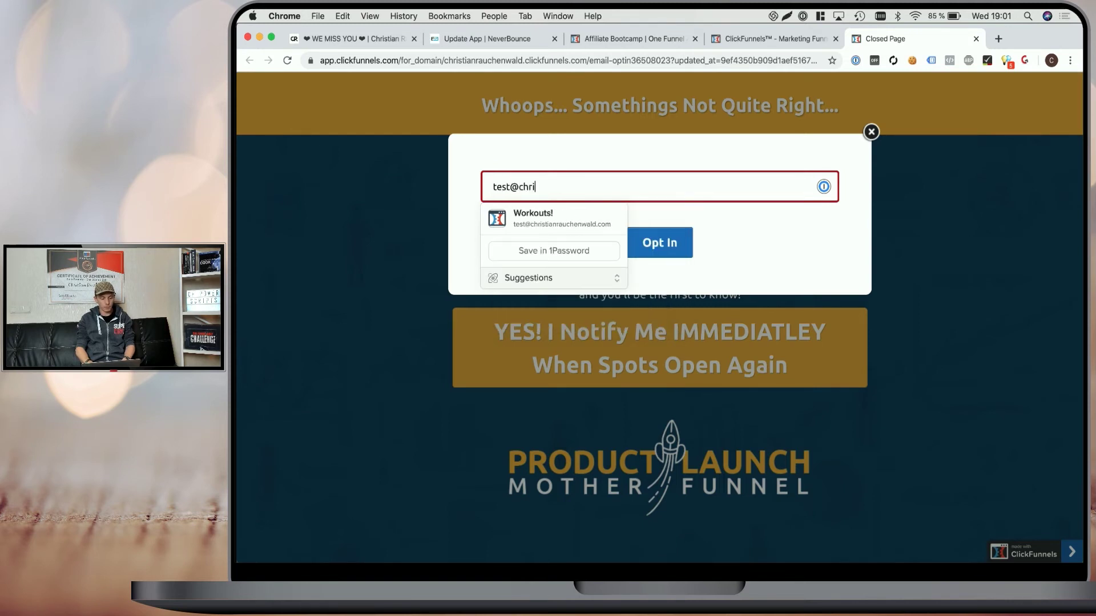
left_click(551, 219)
Submit the valid test email, then go back and reopen the opt-in popup.
left_click(660, 232)
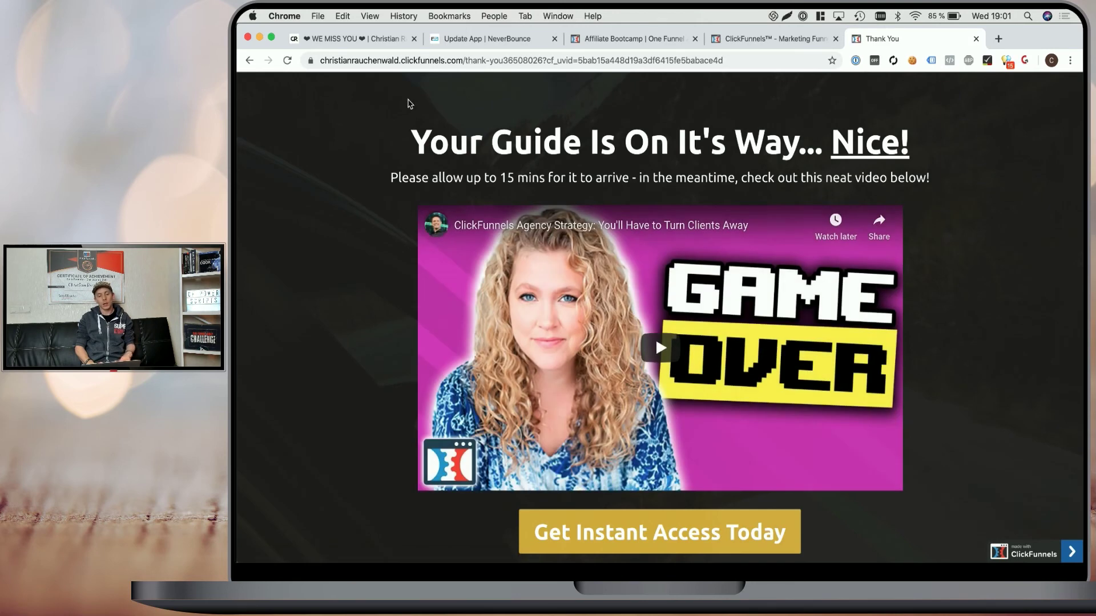
left_click(250, 60)
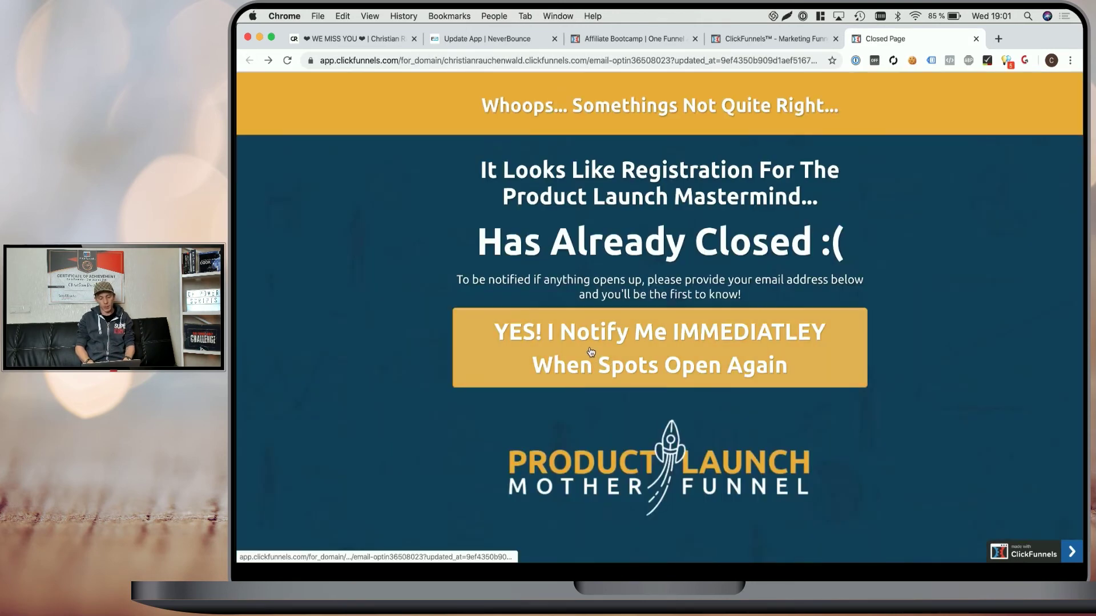
left_click(589, 351)
Delete a letter from the email's domain and submit the misspelled address.
left_click(565, 182)
key("BackSpace")
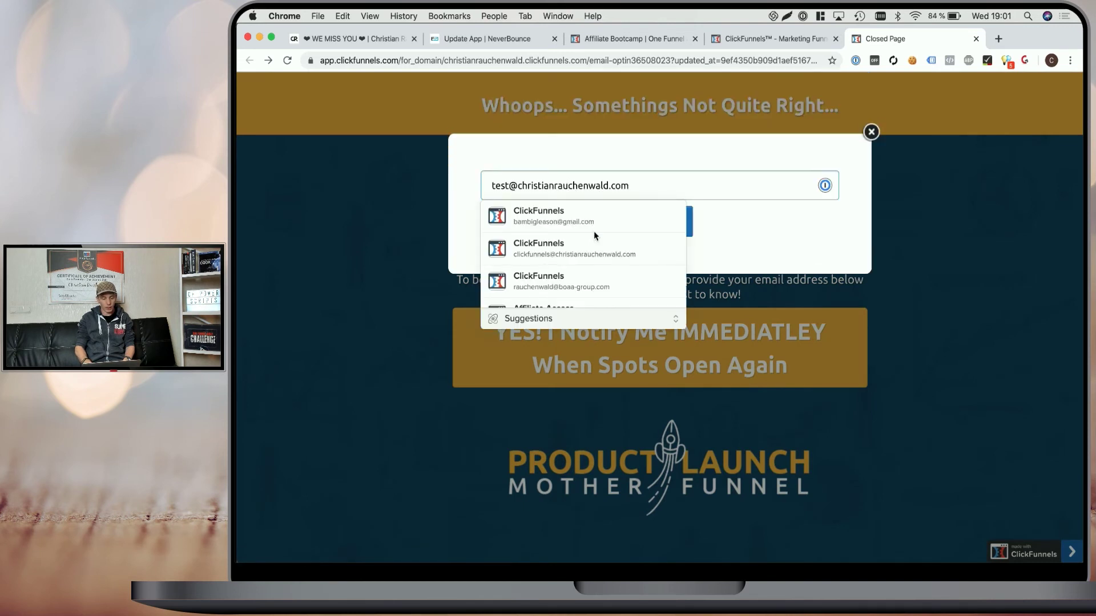
left_click(645, 150)
left_click(659, 223)
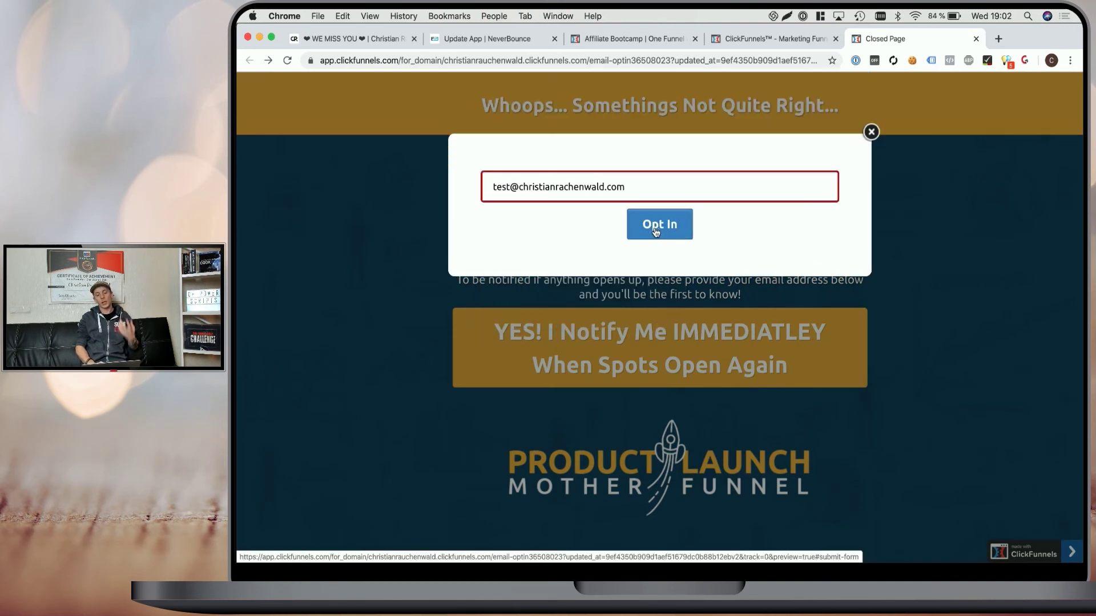